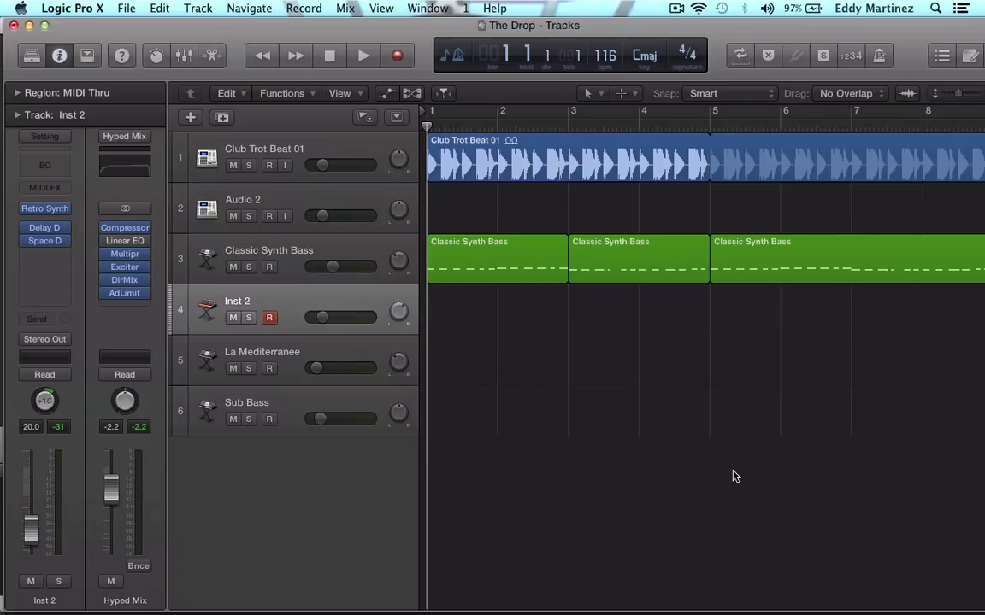
In Audio preferences, try buffer sizes 1024, 512 and 128, then apply a 512-sample I/O buffer
{"action": "left_click", "coordinate": [75, 7]}
{"action": "mouse_move", "coordinate": [99, 49]}
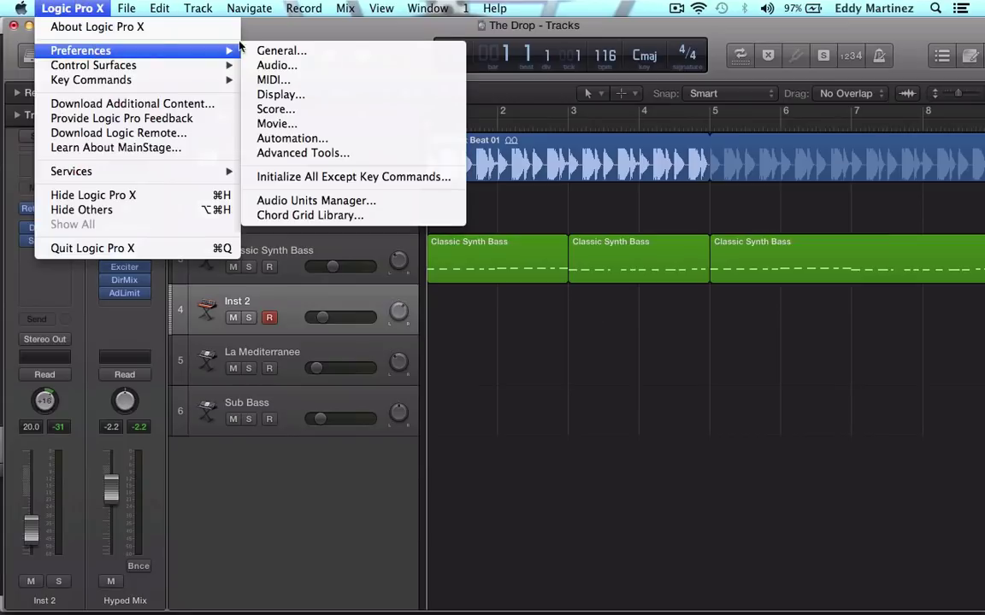
{"action": "left_click", "coordinate": [291, 66]}
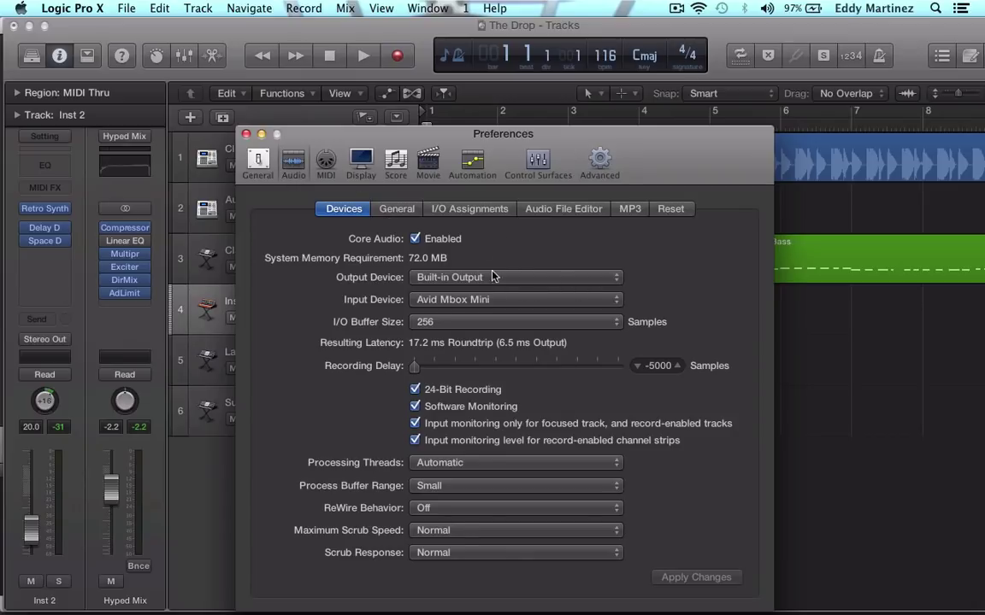
{"action": "left_click", "coordinate": [481, 320]}
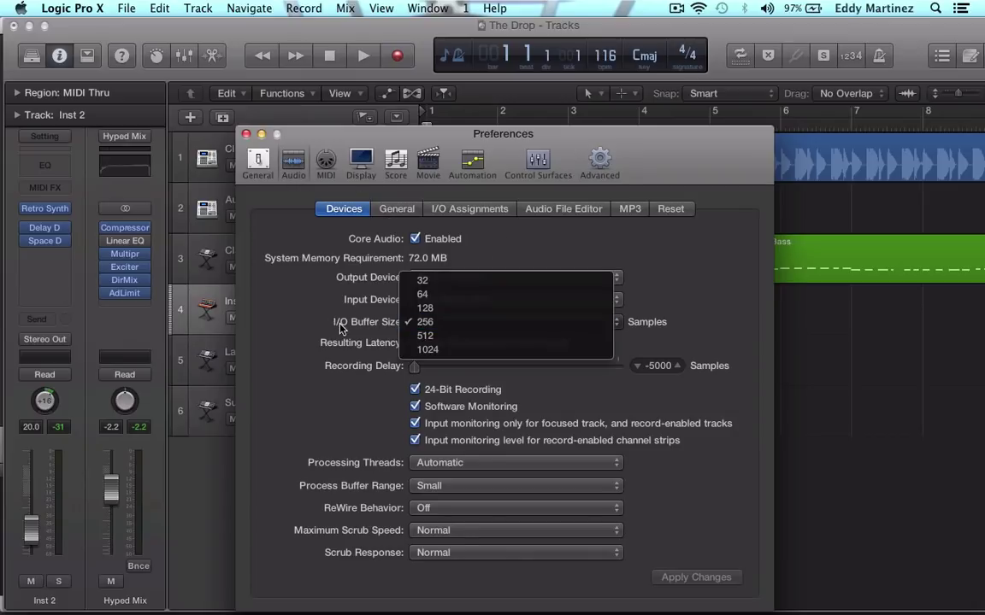
{"action": "left_click", "coordinate": [453, 350]}
{"action": "left_click", "coordinate": [550, 323]}
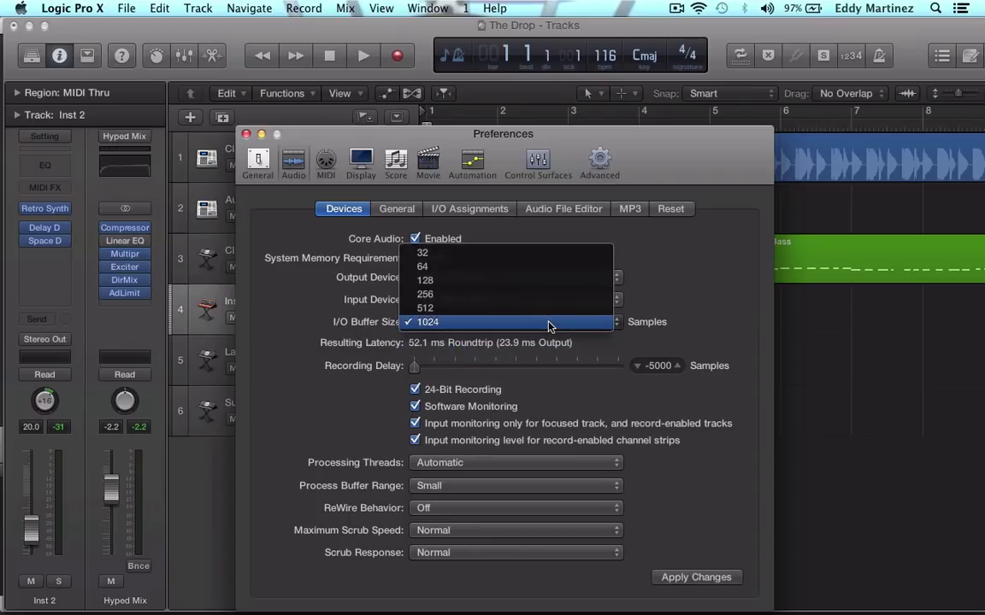
{"action": "left_click", "coordinate": [469, 309]}
{"action": "left_click", "coordinate": [471, 323]}
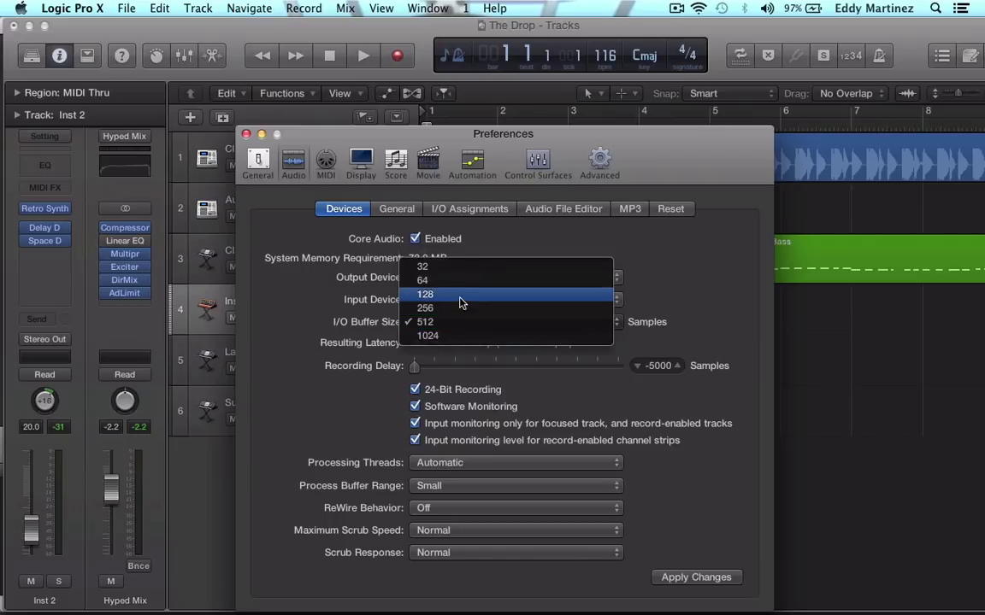
{"action": "left_click", "coordinate": [460, 296]}
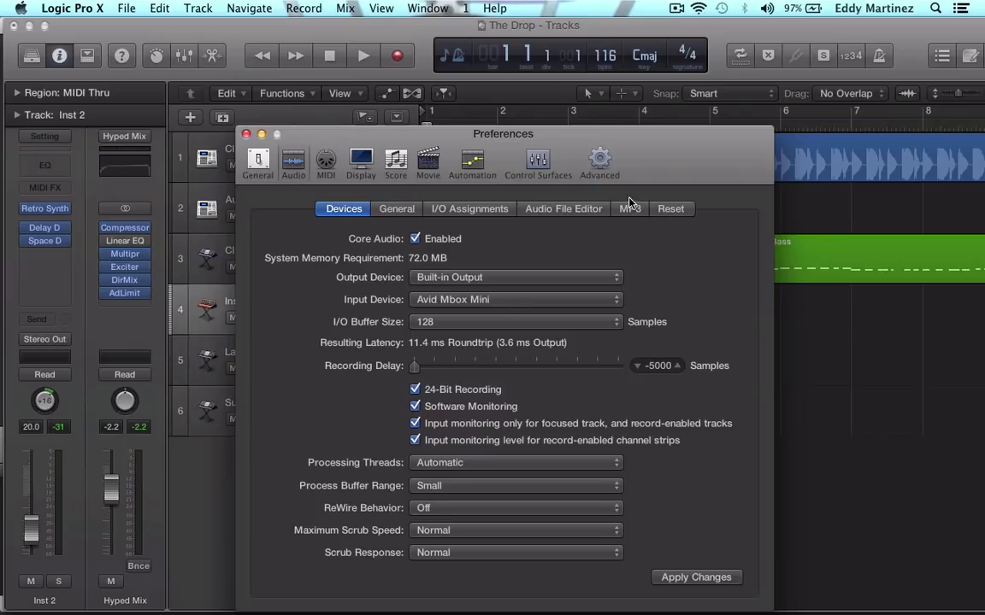
{"action": "left_click", "coordinate": [601, 329]}
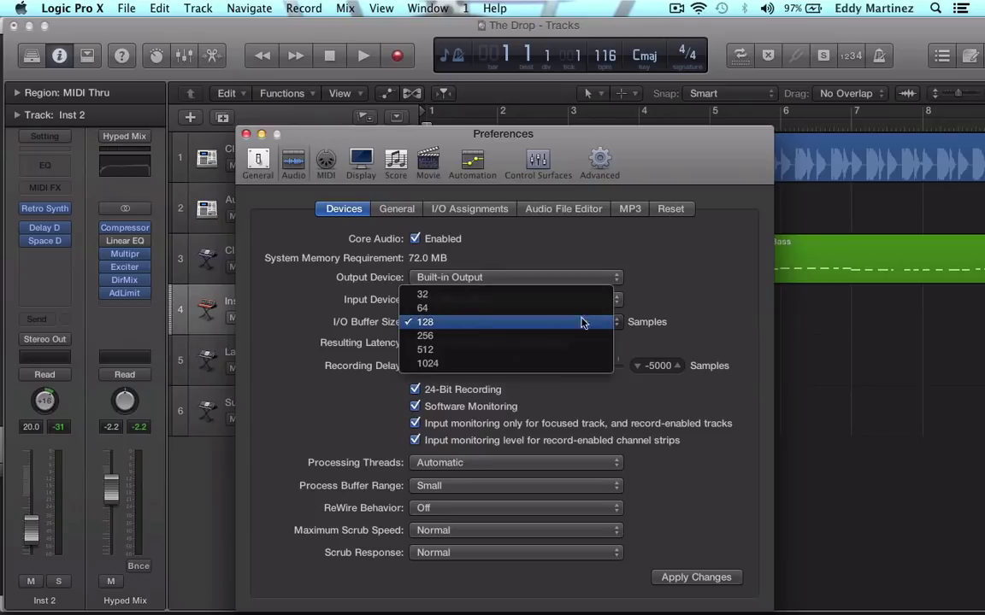
{"action": "left_click", "coordinate": [533, 350]}
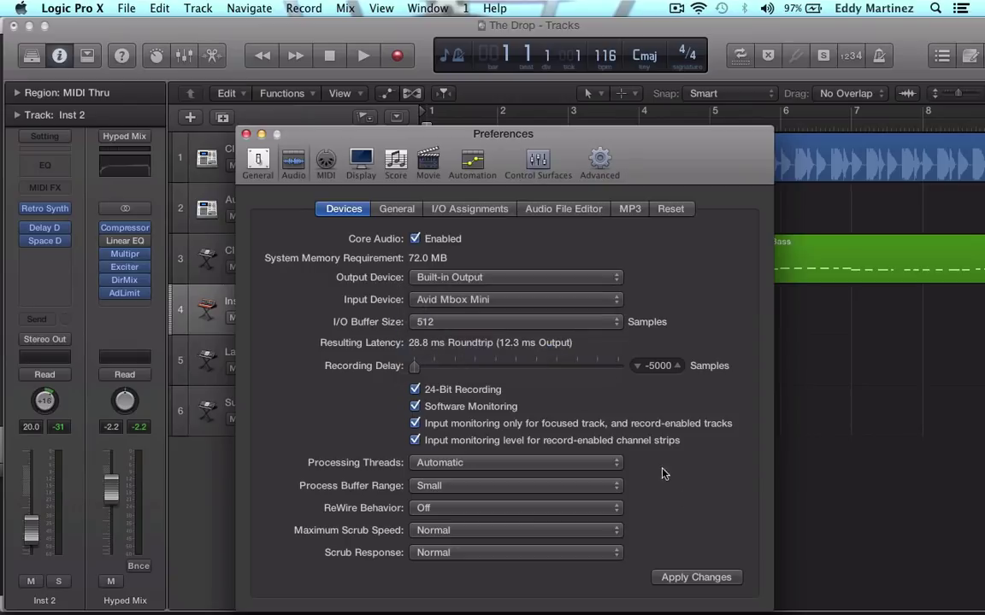
{"action": "left_click", "coordinate": [708, 580]}
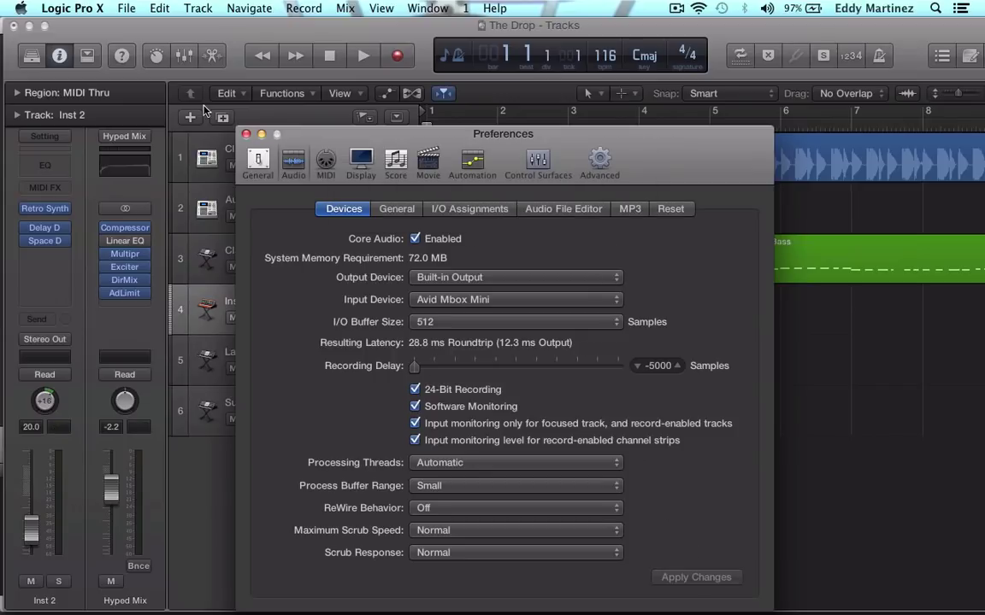
Close Preferences and tick Low Latency Mode in Customize Control Bar and Display, confirming with OK
{"action": "left_click", "coordinate": [247, 135]}
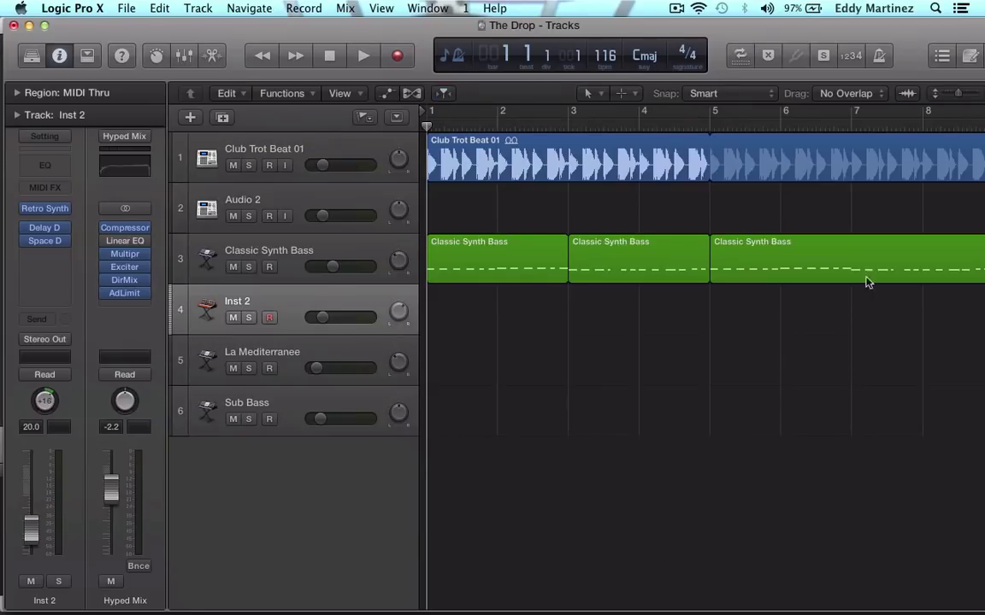
{"action": "right_click", "coordinate": [880, 58]}
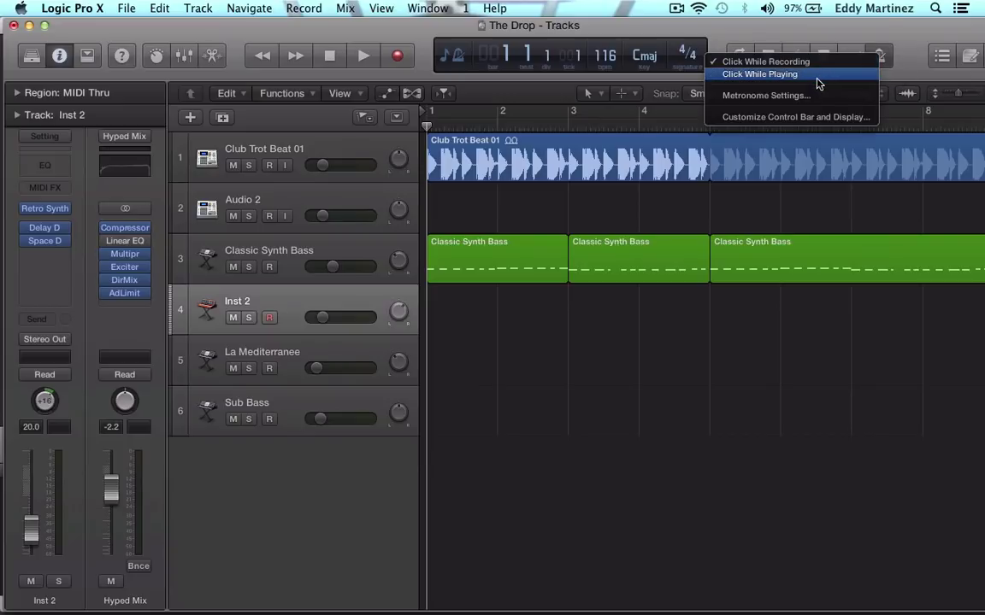
{"action": "left_click", "coordinate": [801, 119]}
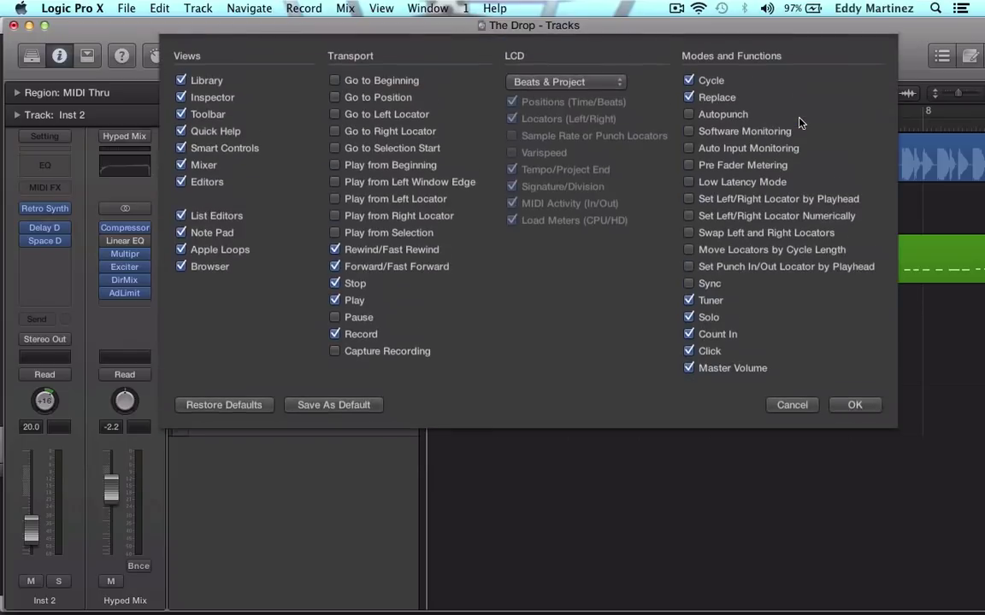
{"action": "left_click", "coordinate": [690, 184]}
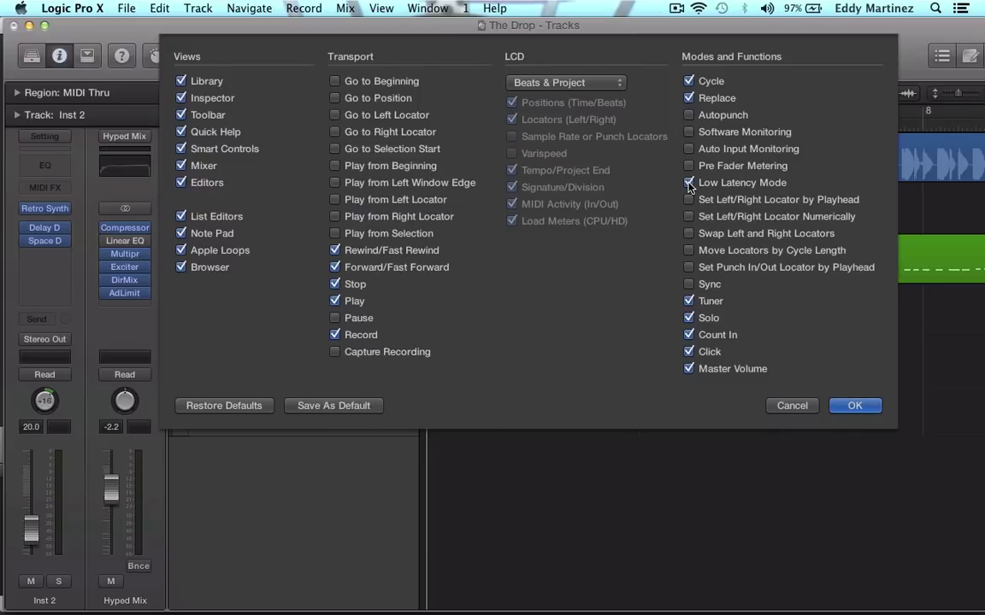
{"action": "left_click", "coordinate": [858, 406]}
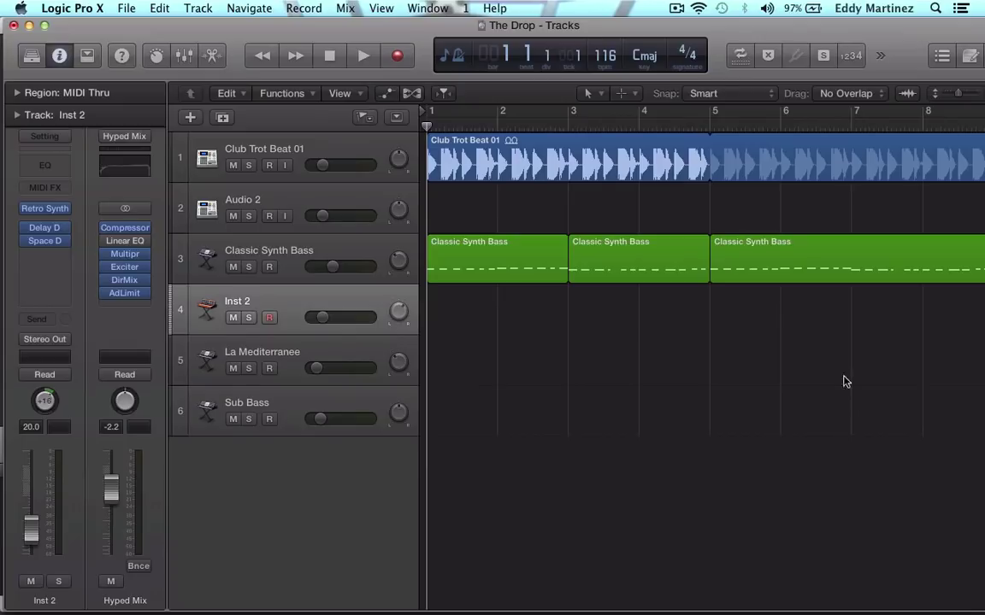
{"action": "left_click", "coordinate": [342, 94]}
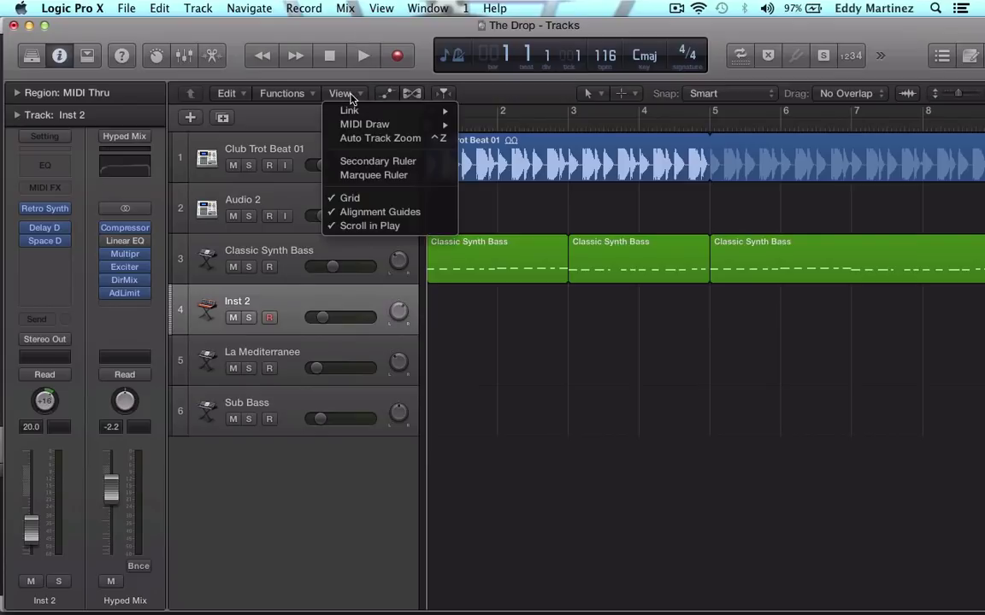
{"action": "mouse_move", "coordinate": [364, 124]}
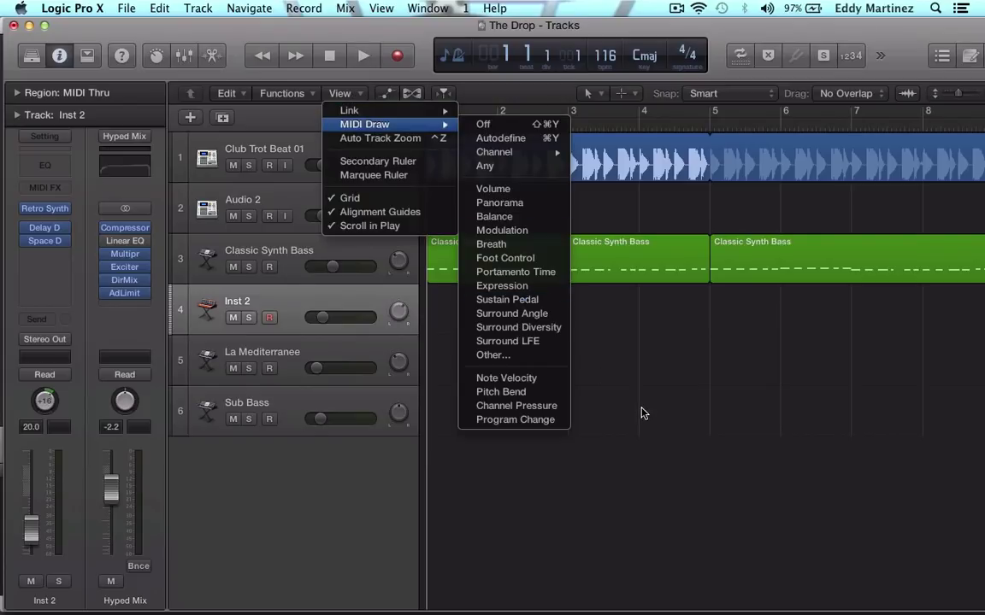
{"action": "left_click", "coordinate": [671, 484]}
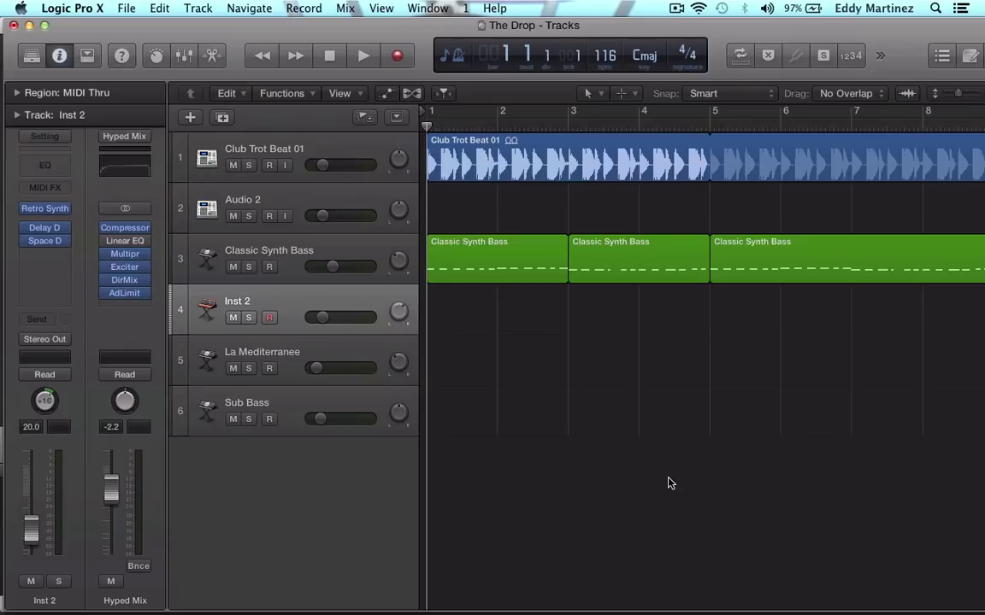
{"action": "left_click", "coordinate": [191, 11]}
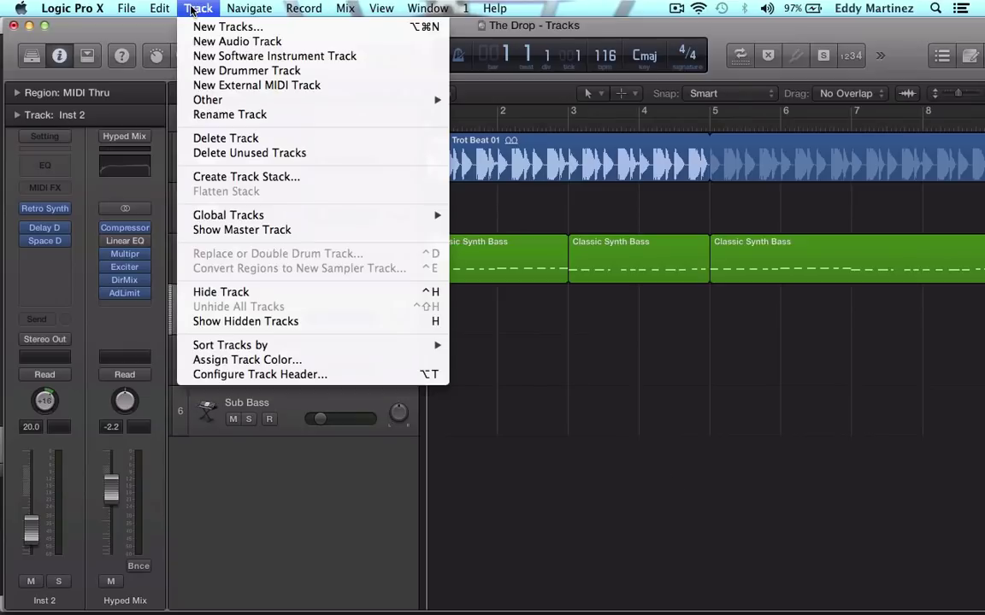
{"action": "left_click", "coordinate": [259, 378]}
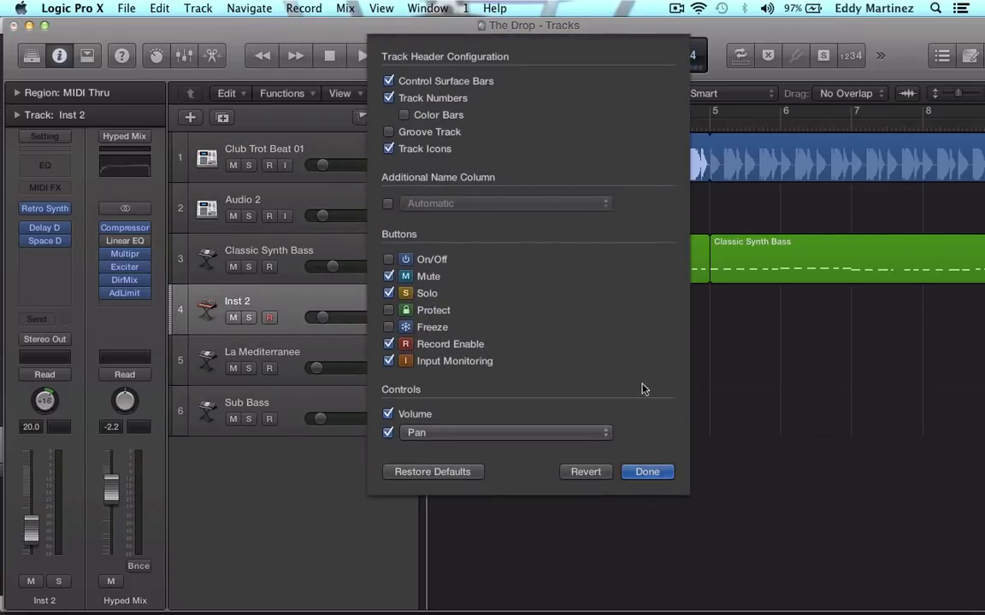
{"action": "left_click", "coordinate": [653, 472]}
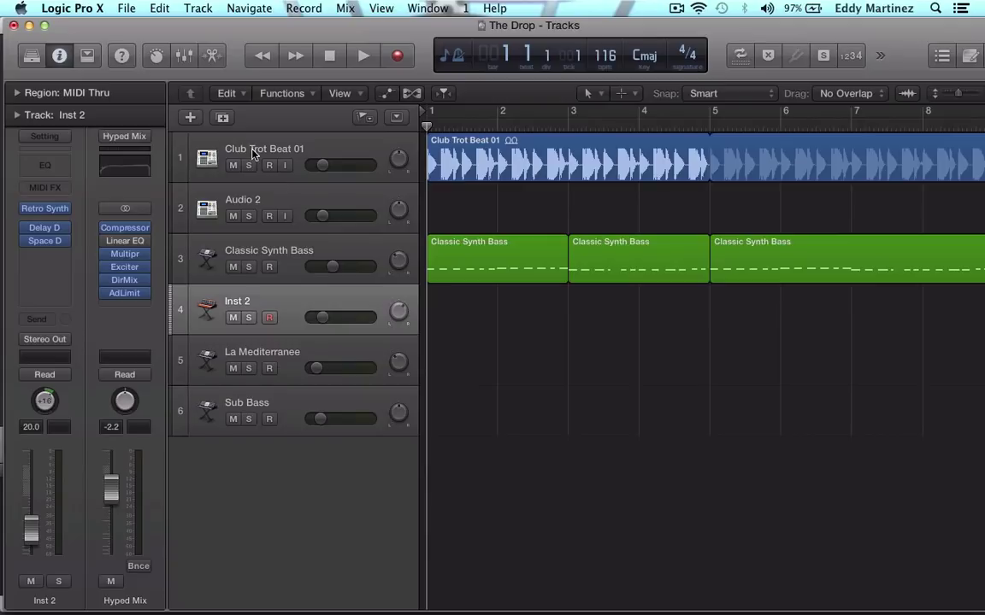
Select each track from Club Trot Beat 01 down to Sub Bass, then back up to Classic Synth Bass
{"action": "left_click", "coordinate": [194, 141]}
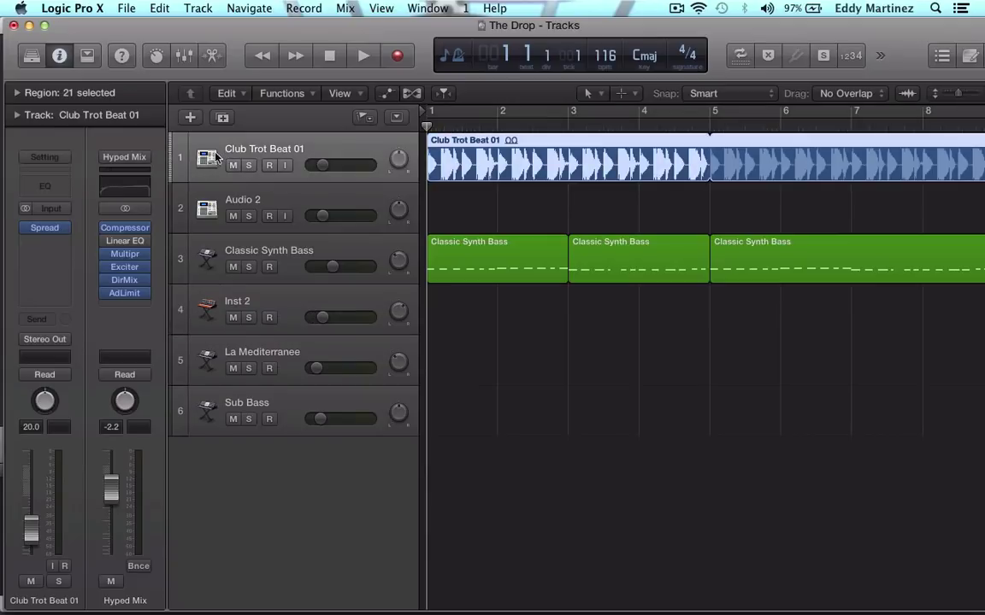
{"action": "left_click", "coordinate": [209, 209]}
{"action": "left_click", "coordinate": [207, 261]}
{"action": "left_click", "coordinate": [211, 313]}
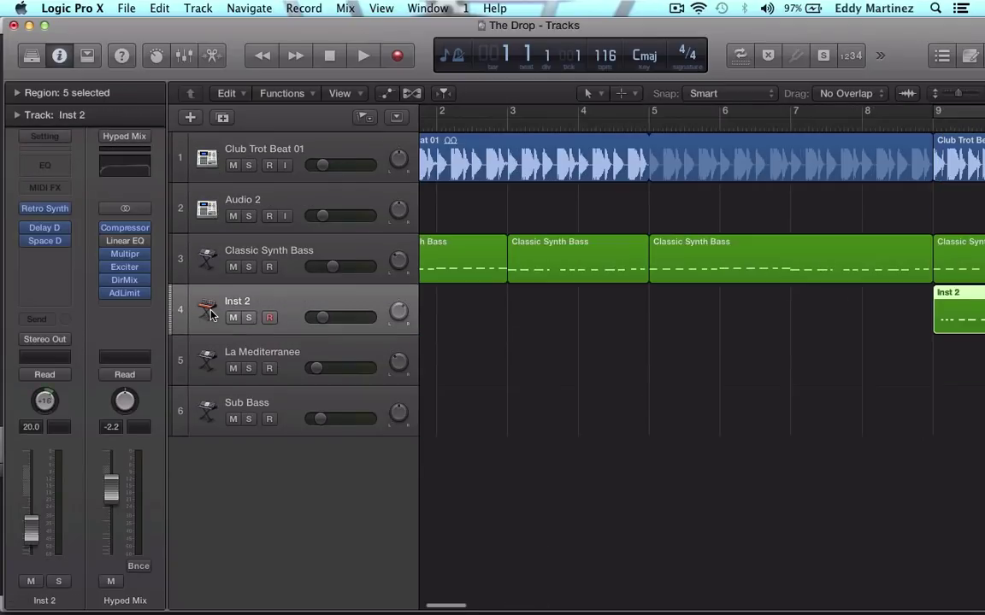
{"action": "left_click", "coordinate": [210, 363]}
{"action": "left_click", "coordinate": [204, 405]}
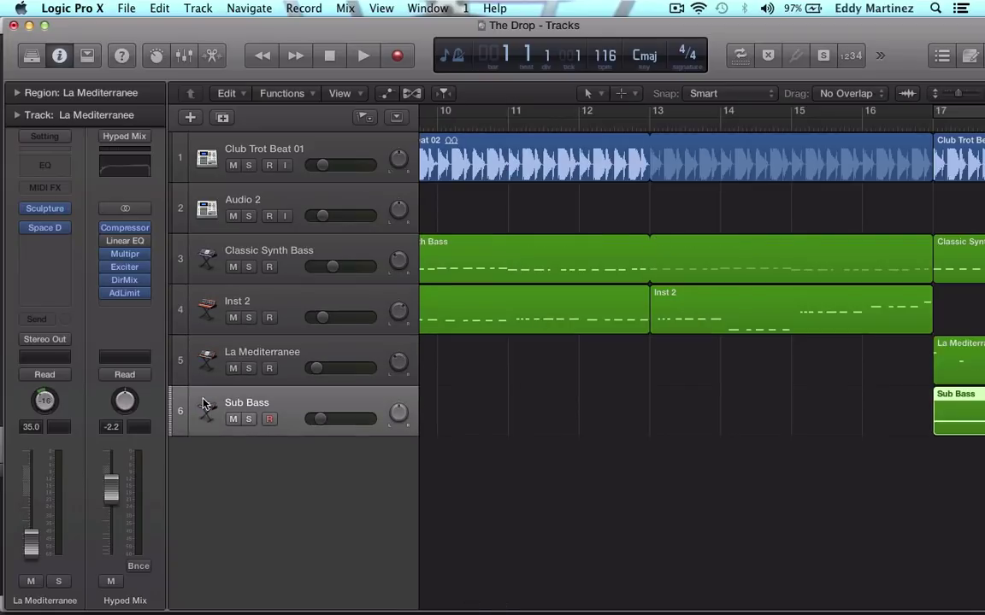
{"action": "left_click", "coordinate": [189, 361]}
{"action": "left_click", "coordinate": [190, 318]}
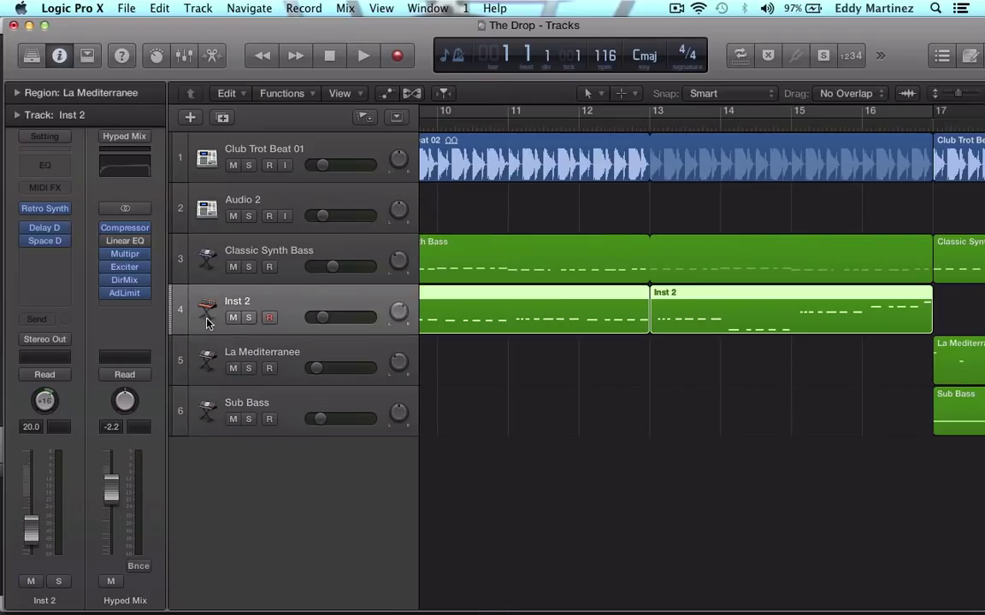
{"action": "left_click", "coordinate": [209, 259]}
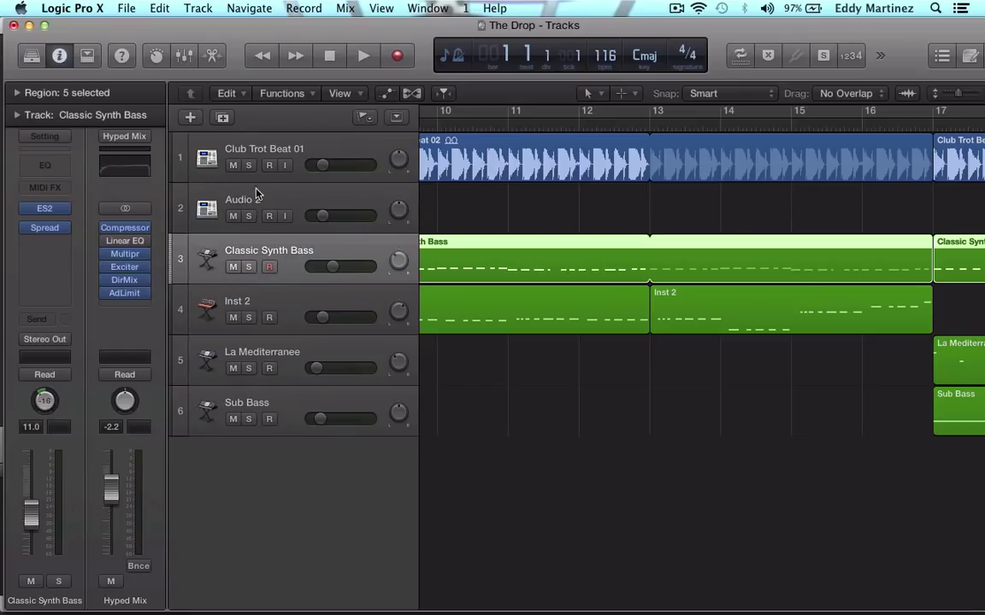
In Configure Track Header, tick the On/Off and Freeze buttons and confirm with Done
{"action": "left_click", "coordinate": [191, 7]}
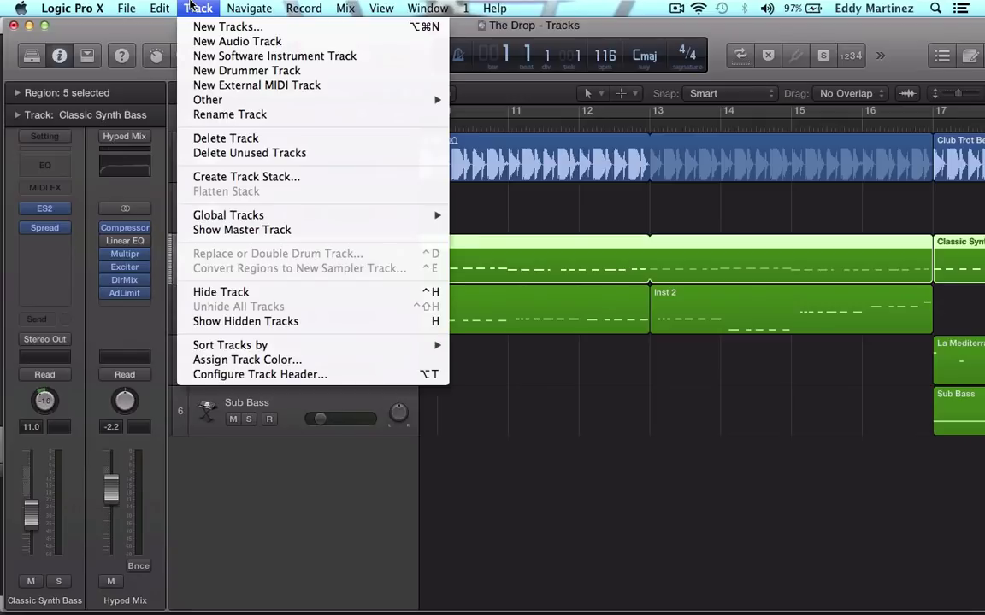
{"action": "left_click", "coordinate": [242, 375]}
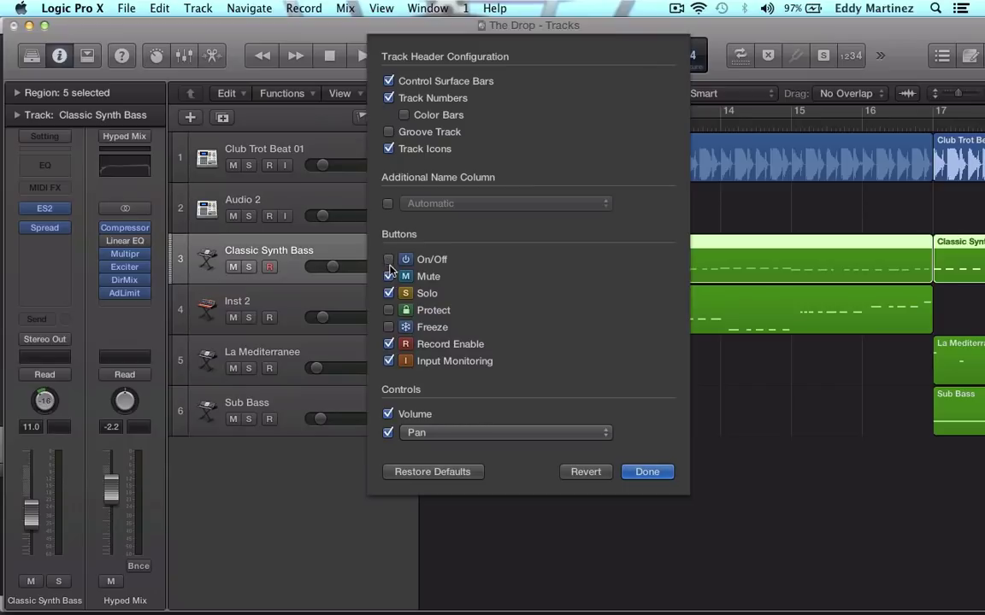
{"action": "left_click", "coordinate": [388, 260]}
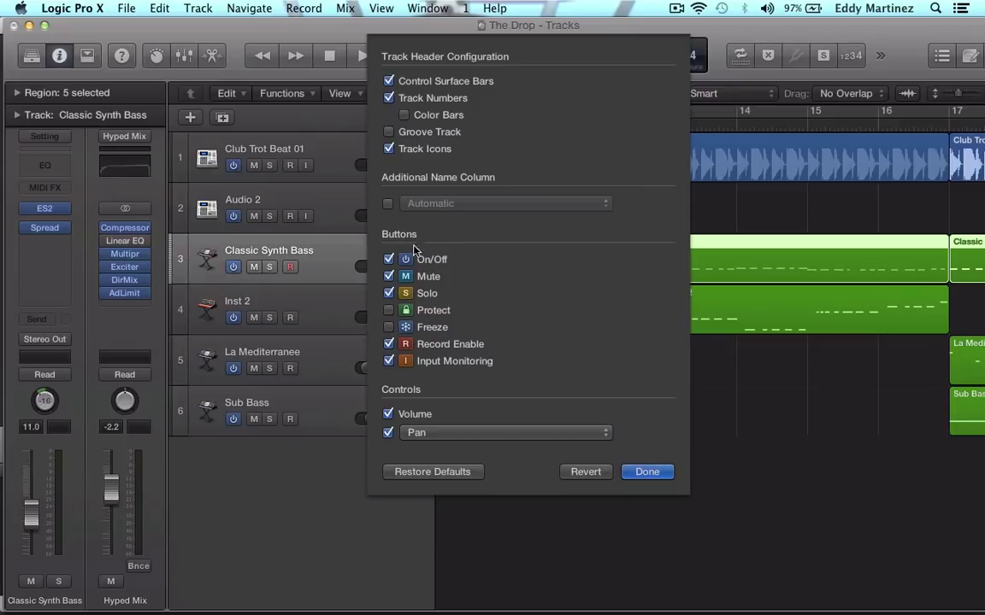
{"action": "left_click", "coordinate": [389, 327]}
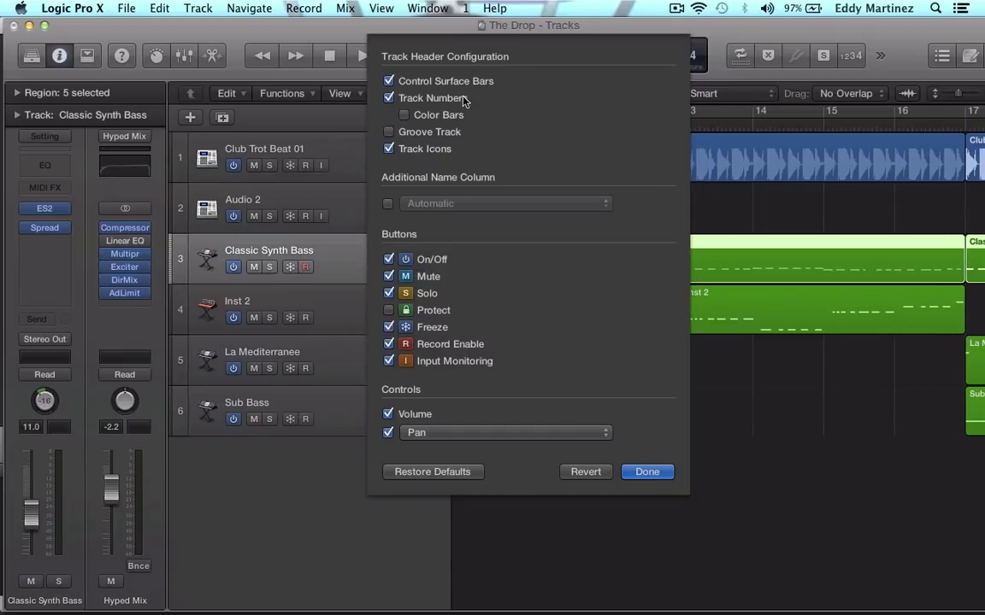
{"action": "left_click", "coordinate": [645, 473]}
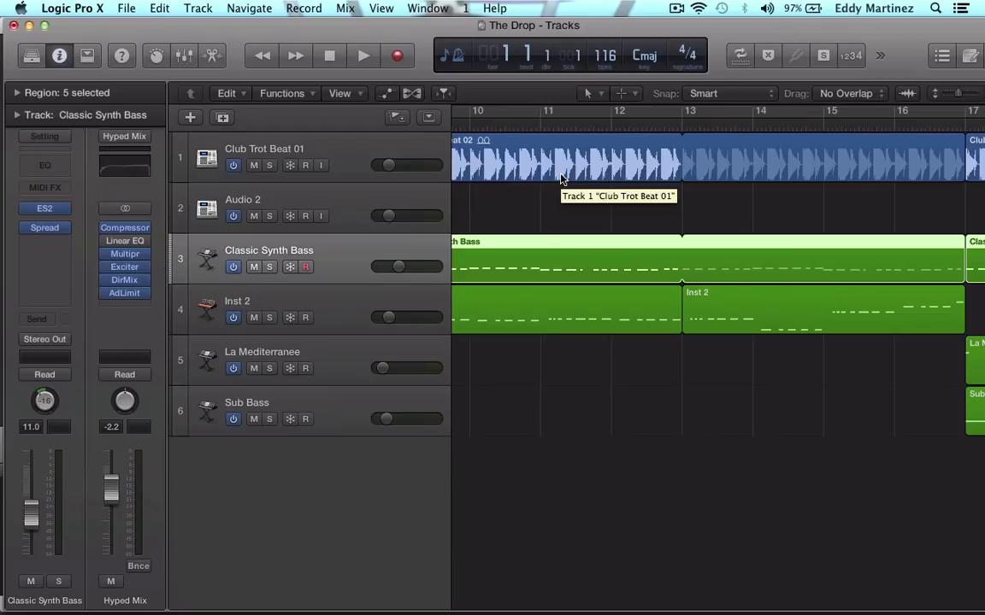
Select Club Trot Beat 01, return the playhead to bar 1, and switch on its Freeze button
{"action": "left_click", "coordinate": [351, 148]}
{"action": "key", "text": "Return"}
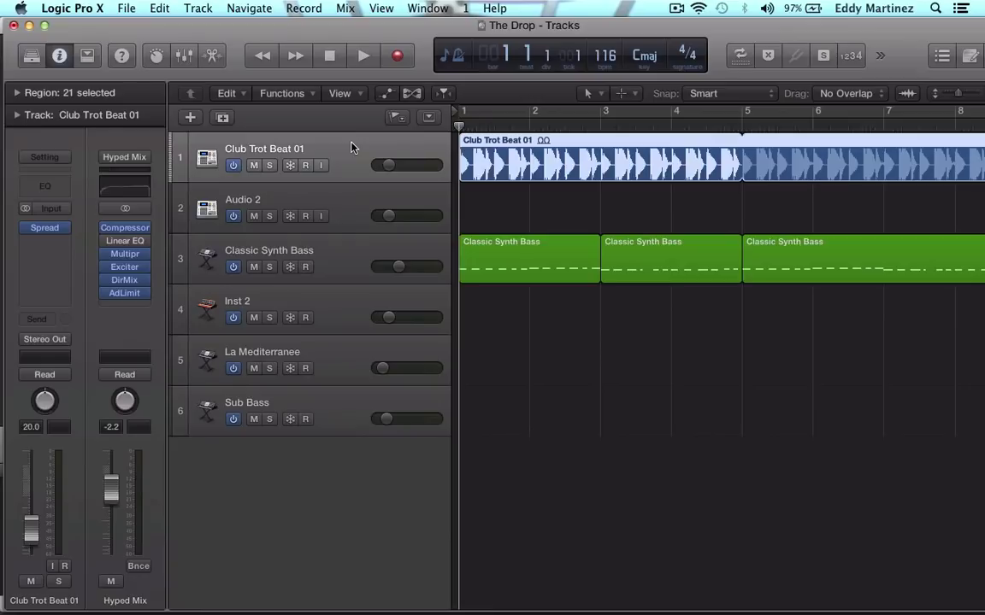
{"action": "left_click", "coordinate": [290, 166]}
Play to render the Club Trot Beat 01 freeze, then try moving its locked Spread plugin
{"action": "key", "text": "space"}
{"action": "mouse_move", "coordinate": [48, 227]}
{"action": "left_click_drag", "start_coordinate": [45, 228], "coordinate": [49, 228]}
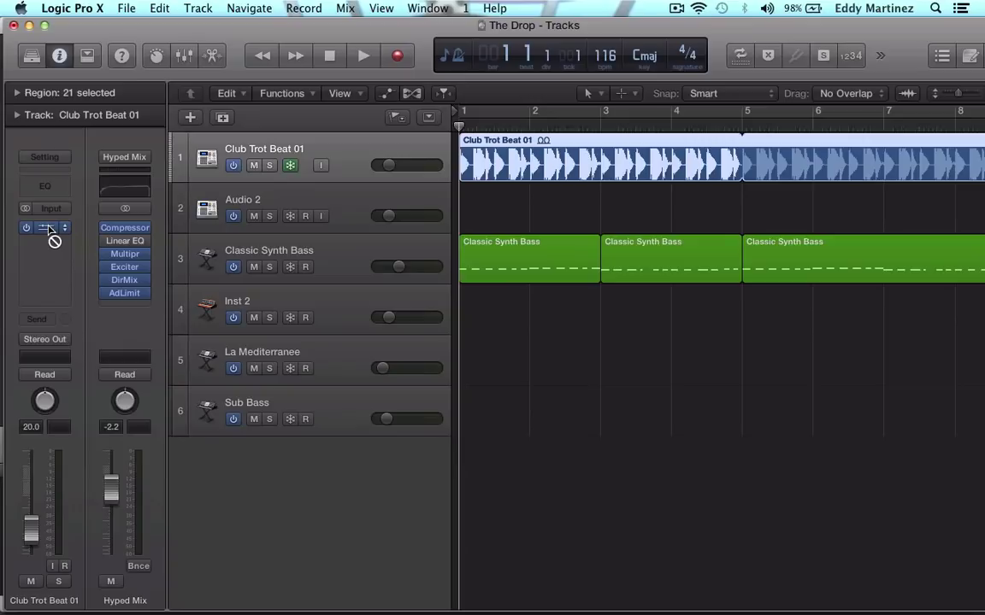
{"action": "left_click_drag", "start_coordinate": [49, 228], "coordinate": [49, 224]}
Unfreeze Club Trot Beat 01 and open, then close, its Stereo Spread plugin window
{"action": "left_click", "coordinate": [290, 165]}
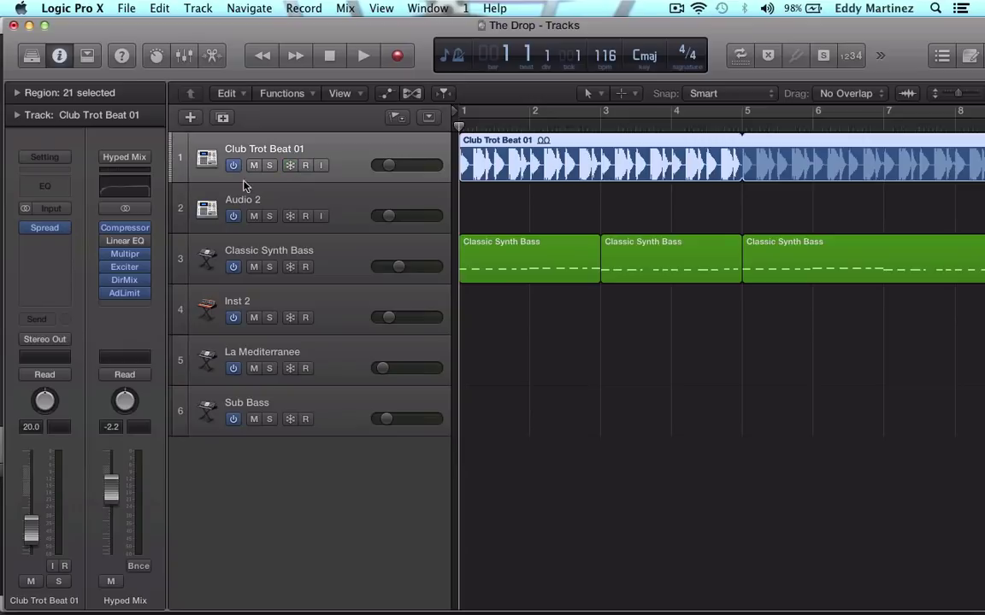
{"action": "left_click", "coordinate": [43, 229]}
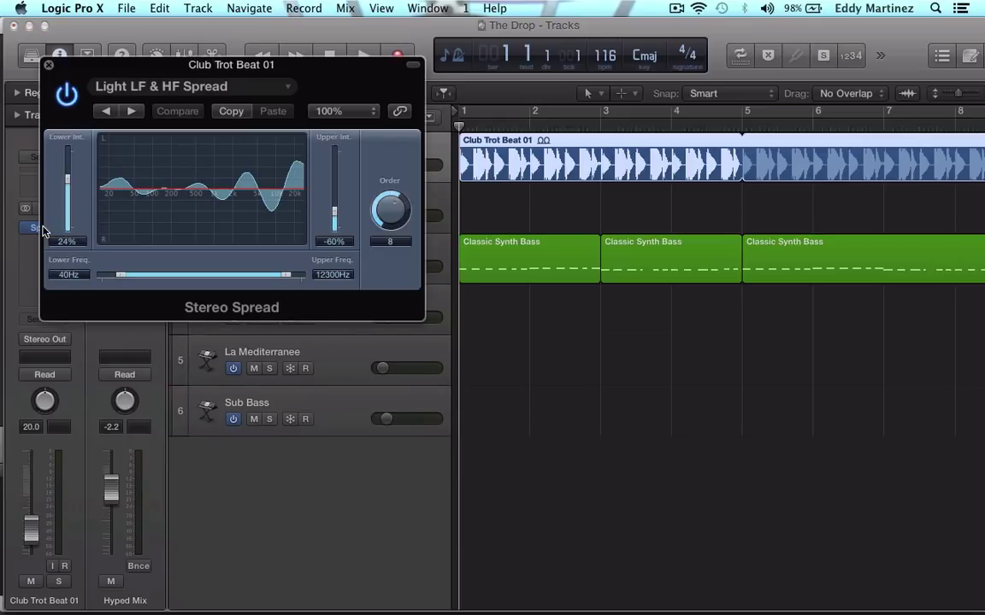
{"action": "left_click", "coordinate": [49, 65]}
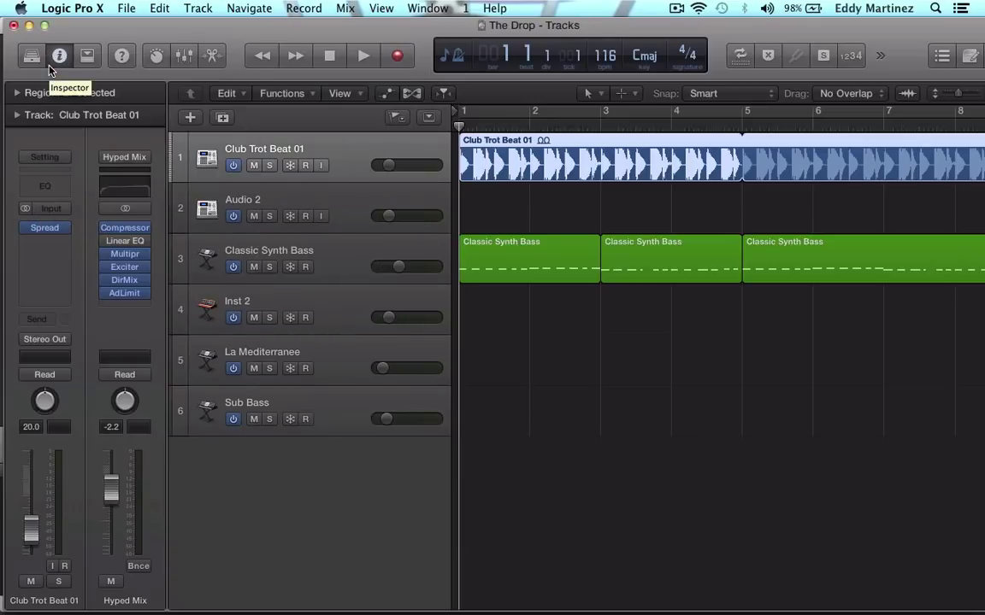